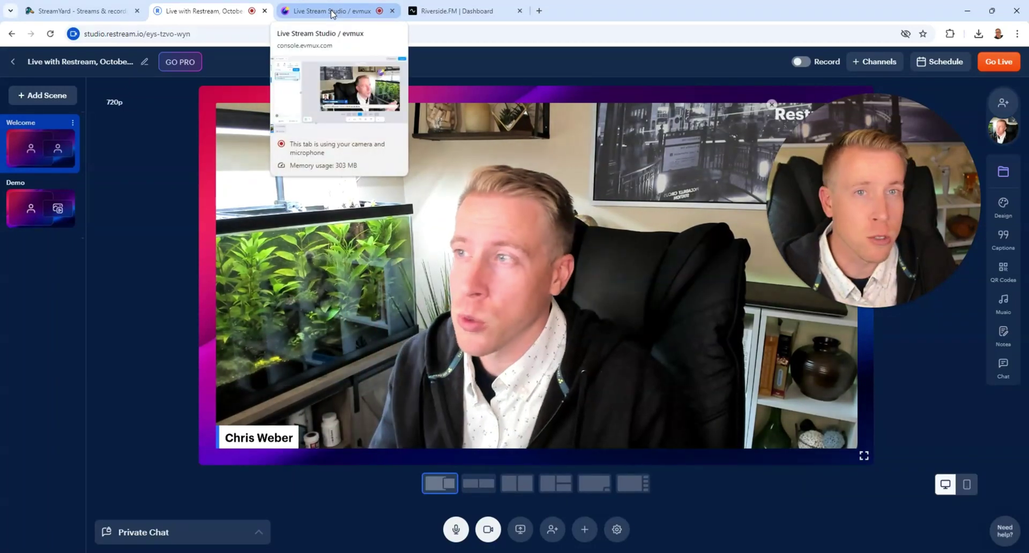
# Compare the evmux, StreamYard and Restream pages, ending on the Riverside page.
pyautogui.click(333, 13)
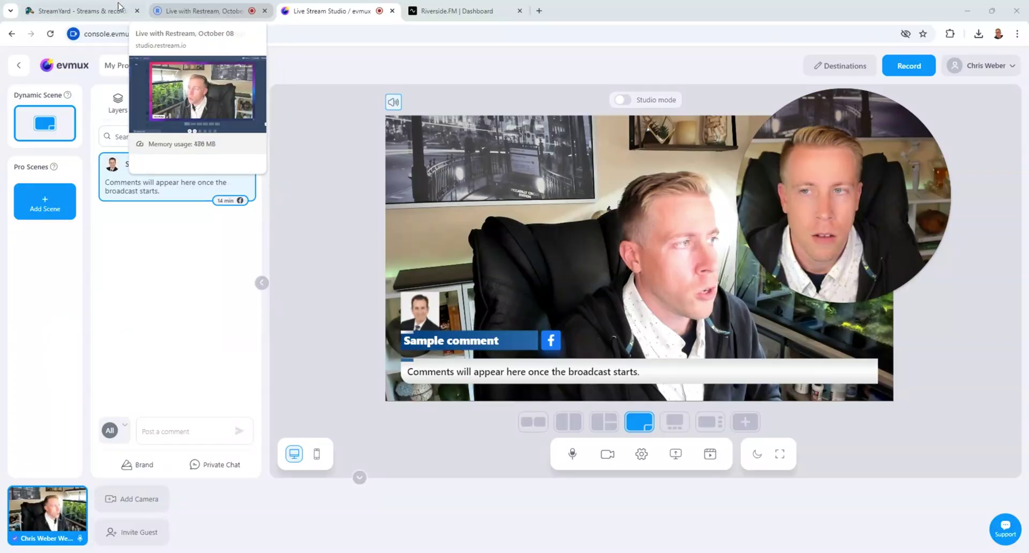
pyautogui.click(108, 16)
pyautogui.click(201, 16)
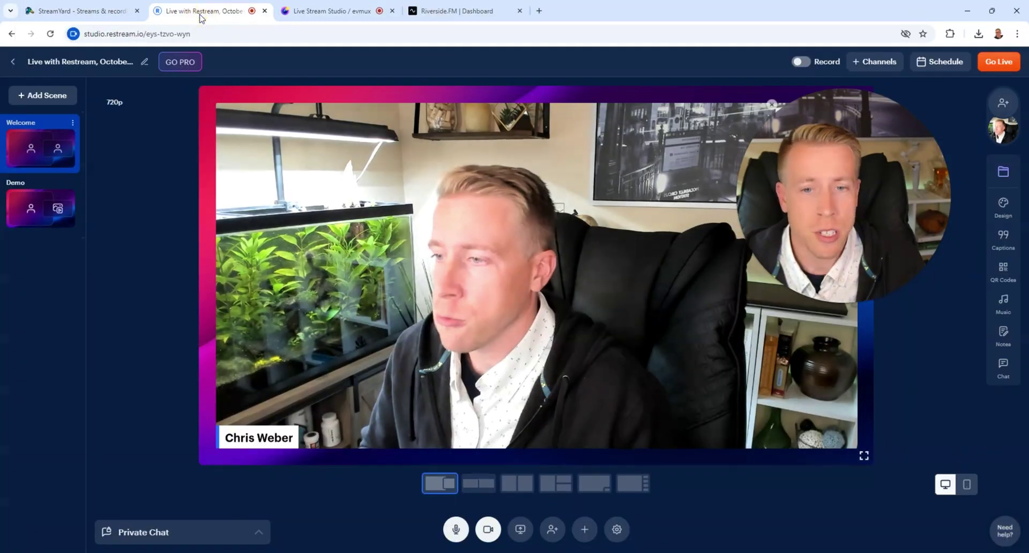
pyautogui.click(323, 18)
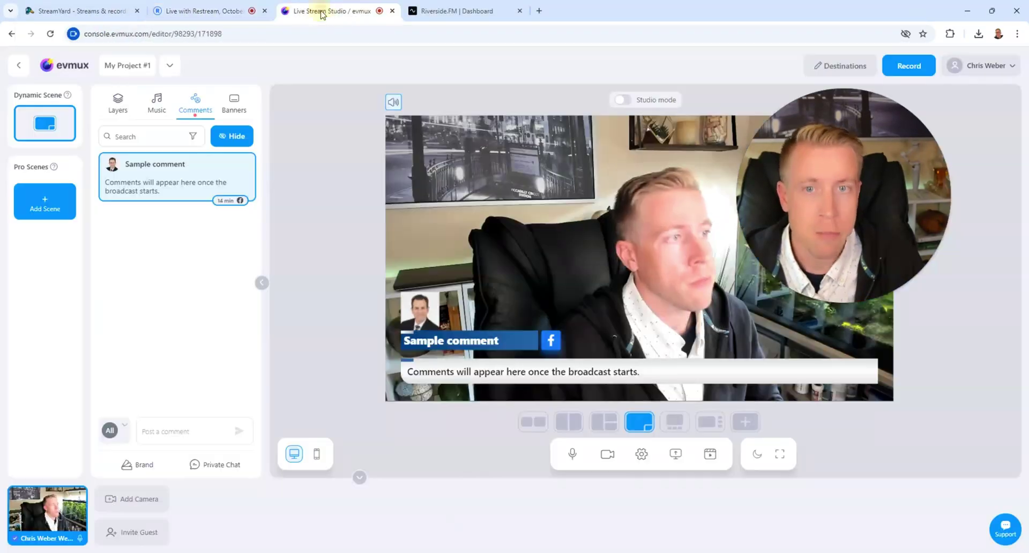
pyautogui.click(455, 15)
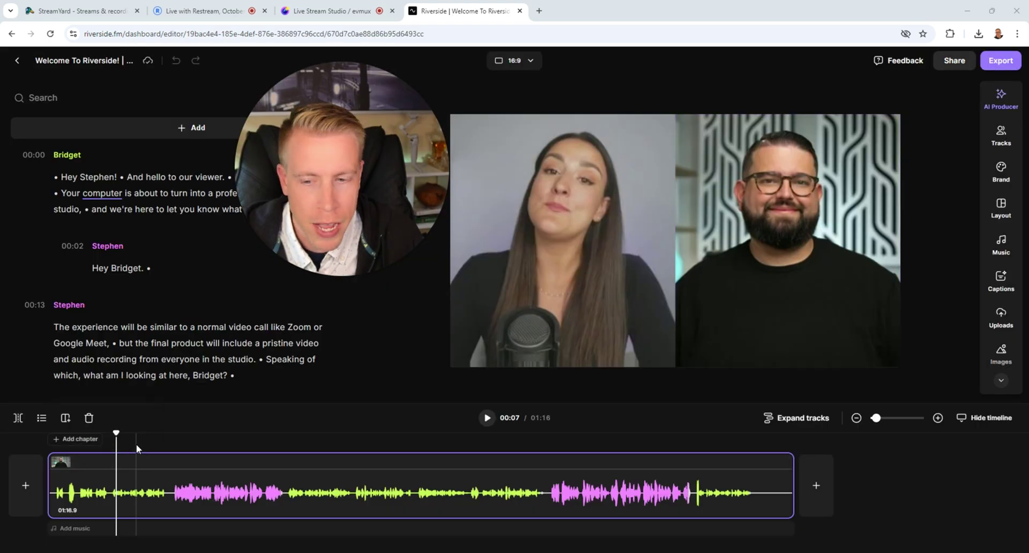
# Select the end of the 00:13 transcript passage in the Riverside editor and explore the dashboard's invite-to-record option.
pyautogui.click(136, 443)
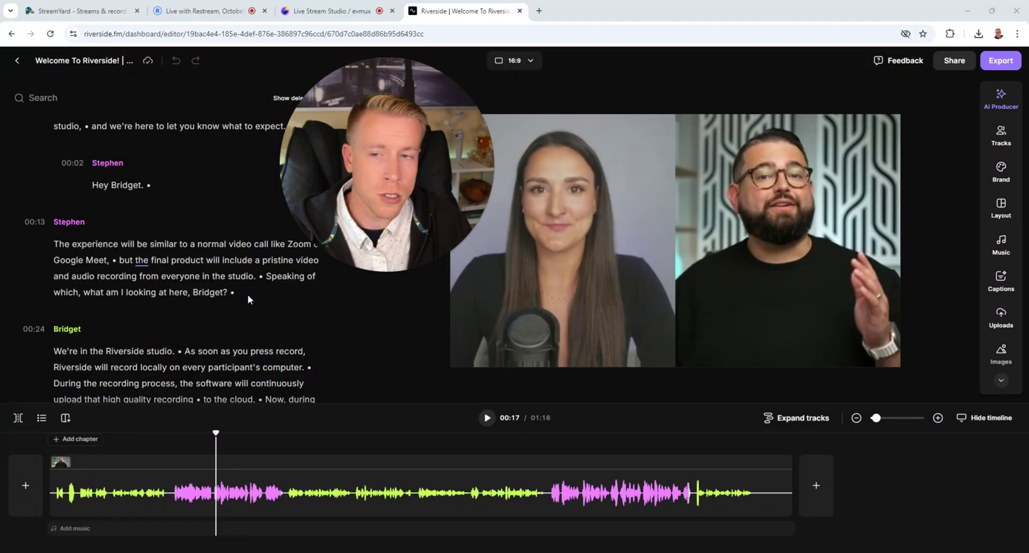
pyautogui.click(246, 291)
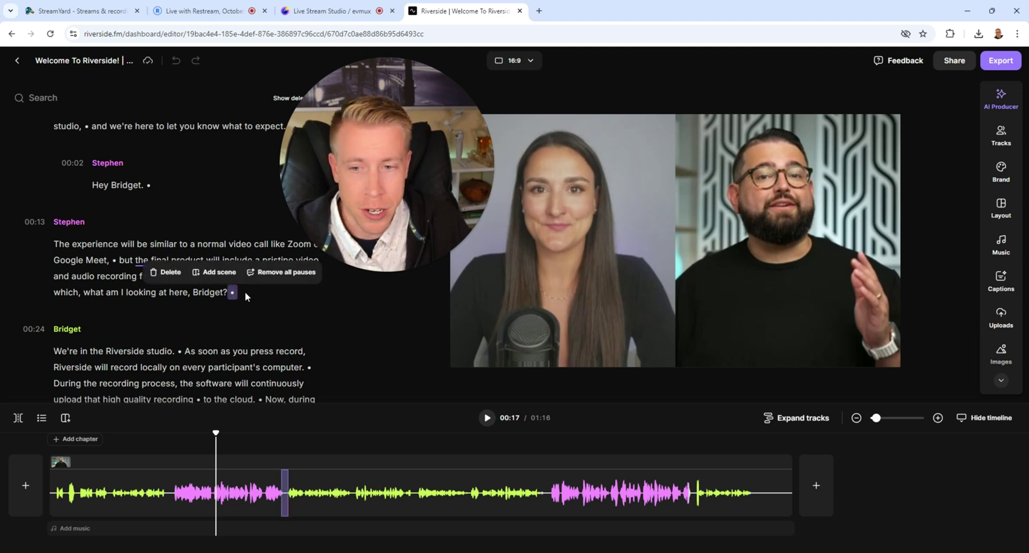
pyautogui.moveTo(245, 292)
pyautogui.mouseDown()
pyautogui.moveTo(121, 291)
pyautogui.moveTo(109, 278)
pyautogui.mouseUp()
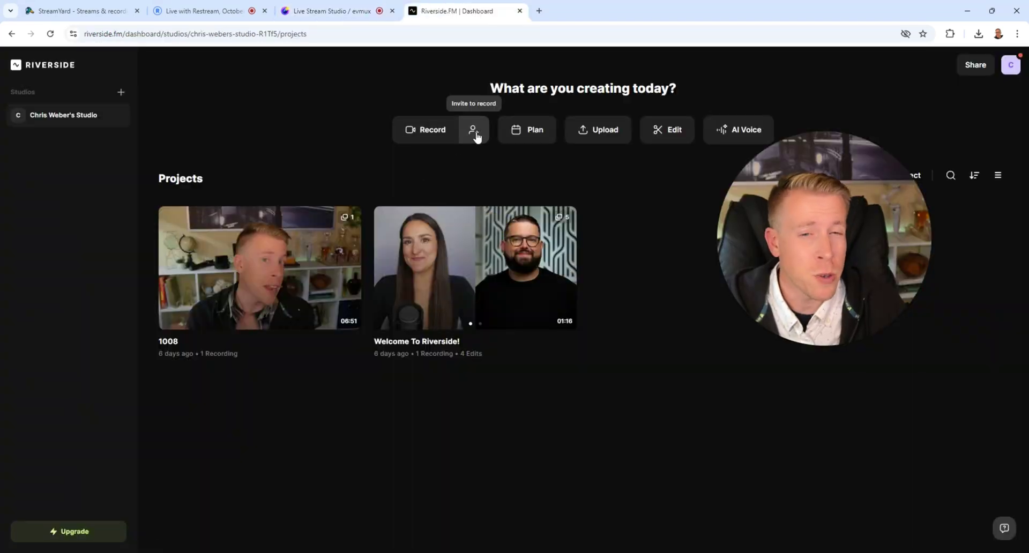
pyautogui.click(473, 132)
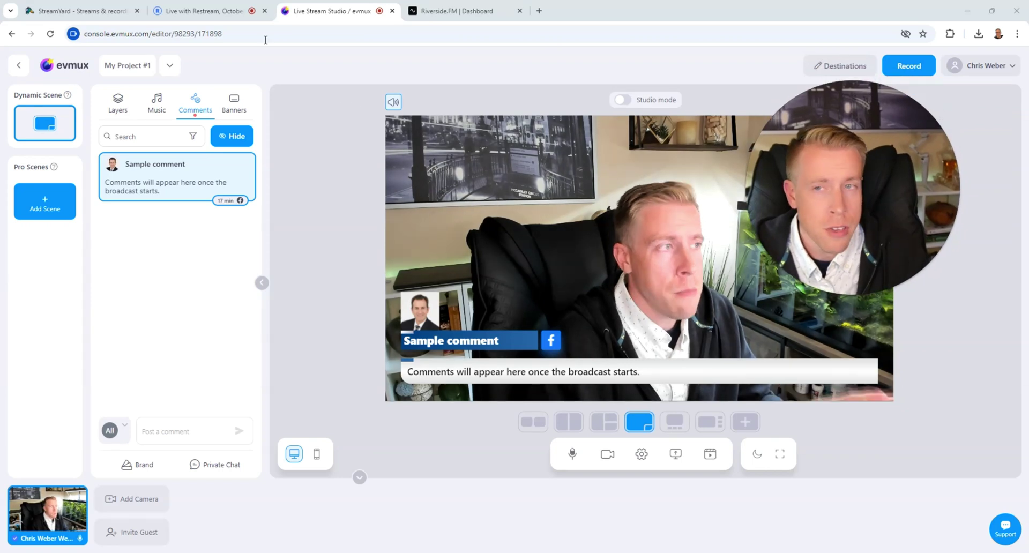
# Glance at Restream and StreamYard, switch to evmux, and browse the widgets in its App Market.
pyautogui.click(226, 12)
pyautogui.click(94, 12)
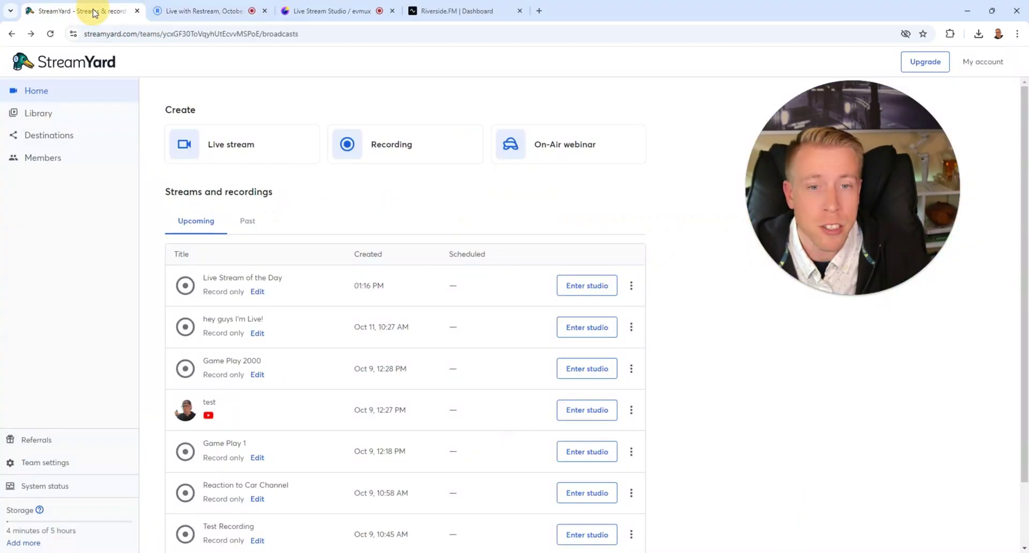
pyautogui.click(343, 12)
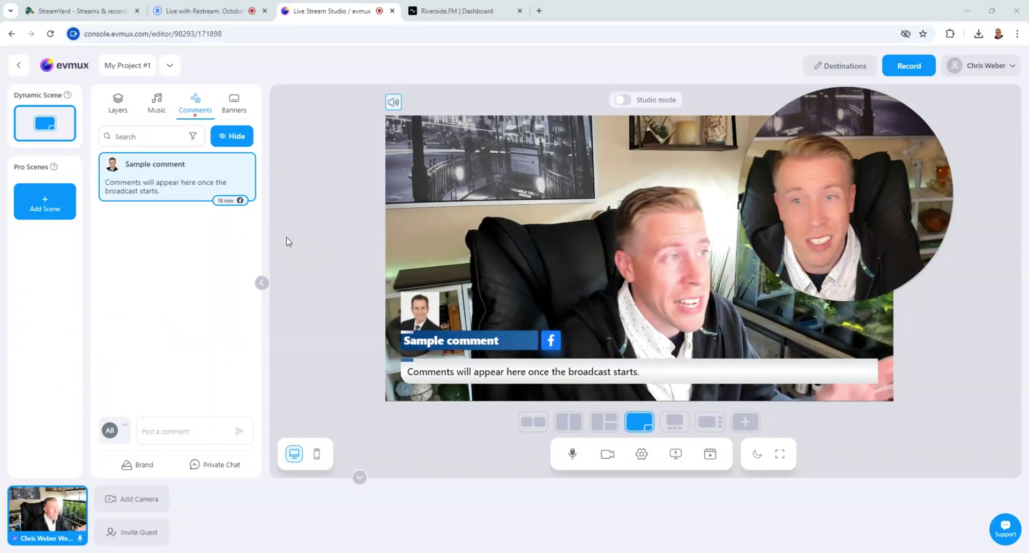
pyautogui.click(134, 105)
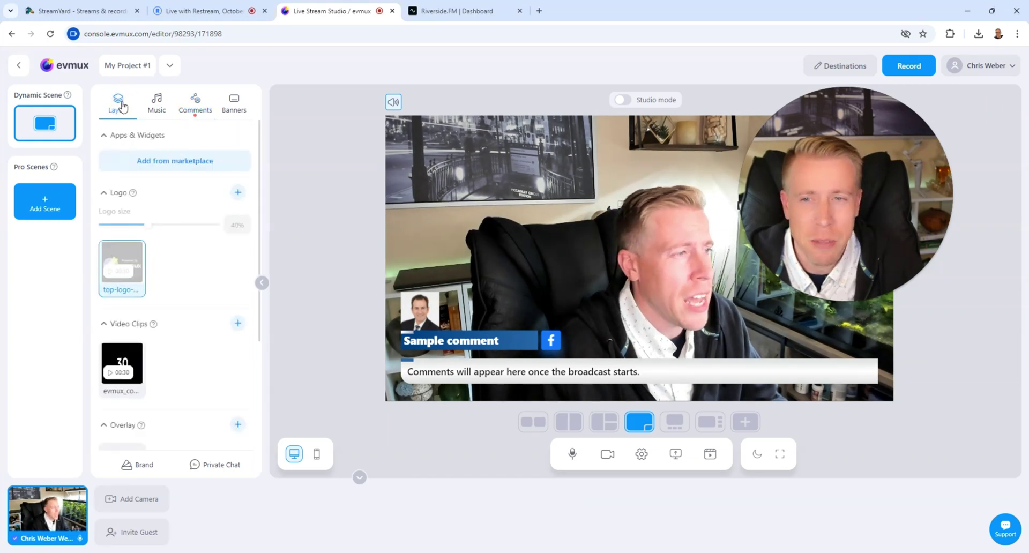
pyautogui.click(181, 162)
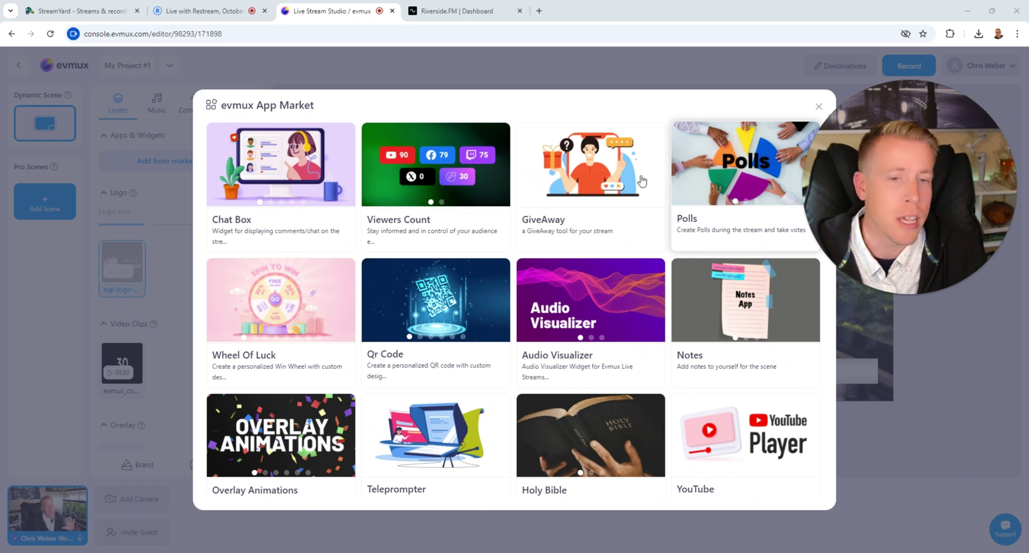
pyautogui.scroll(-2, 654, 382)
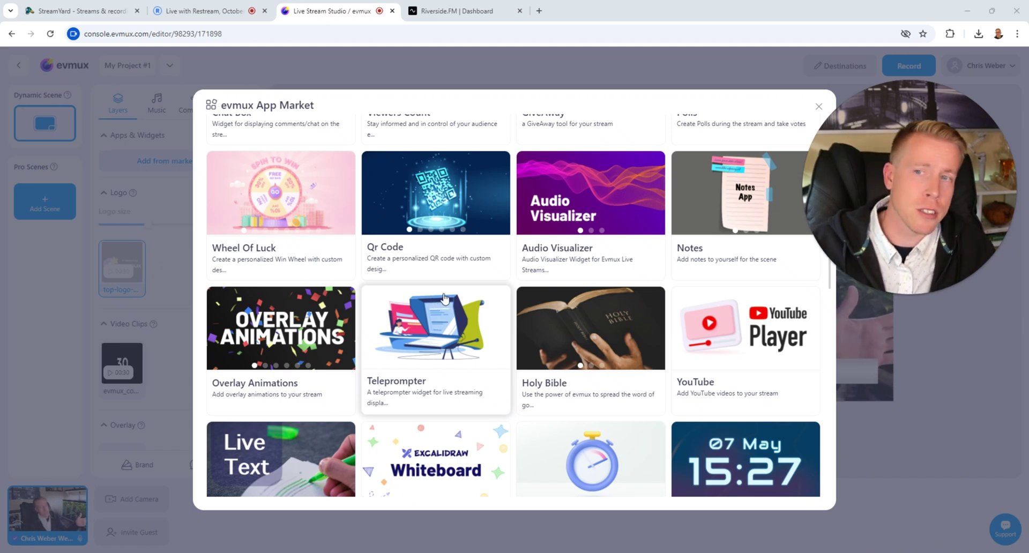
# Return to evmux from Restream and look through its music, sound effects and comments.
pyautogui.click(224, 18)
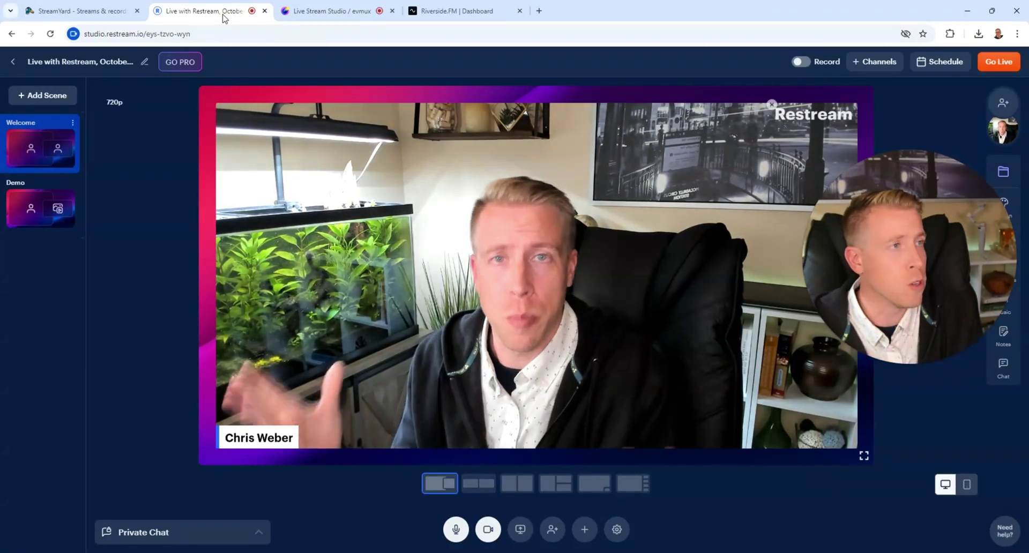
pyautogui.hotkey('ctrl', 'Tab')
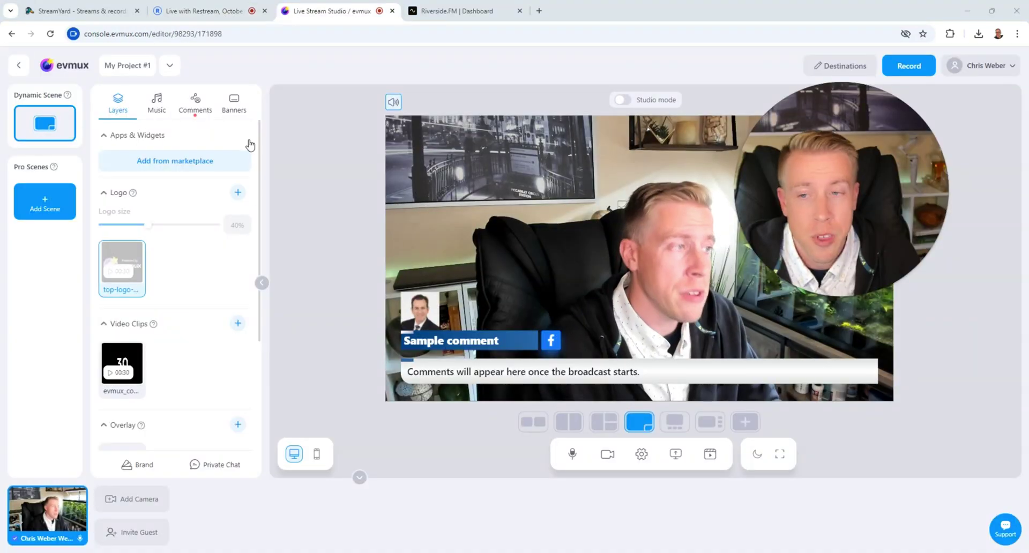
pyautogui.click(156, 104)
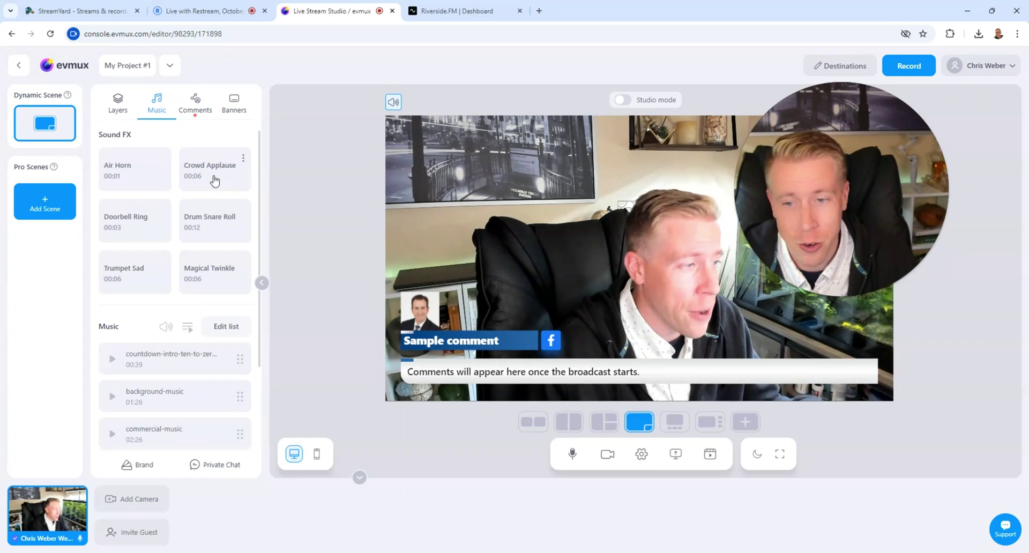
pyautogui.click(195, 102)
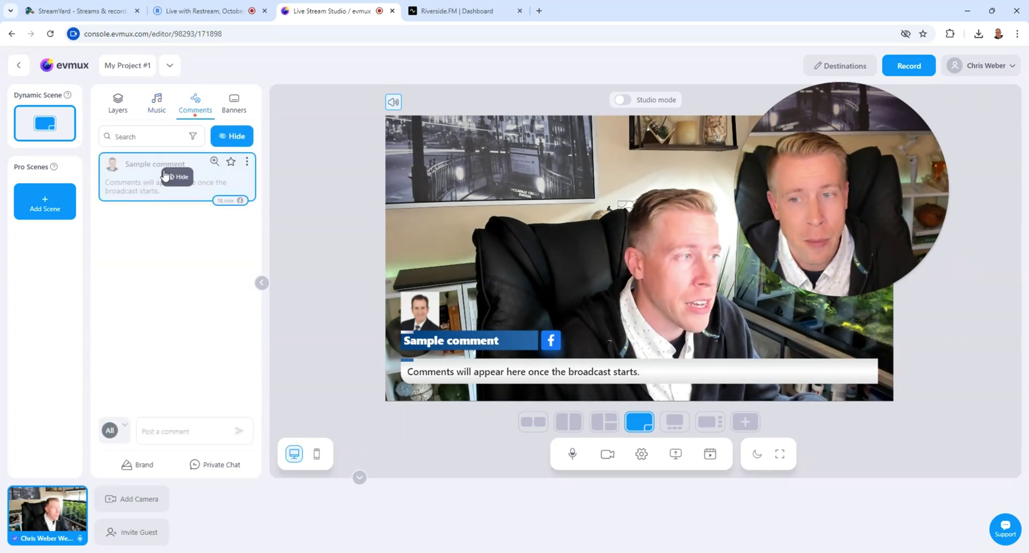
# Toggle the sample comment's display and show the Sample Banner on the evmux stage.
pyautogui.click(177, 183)
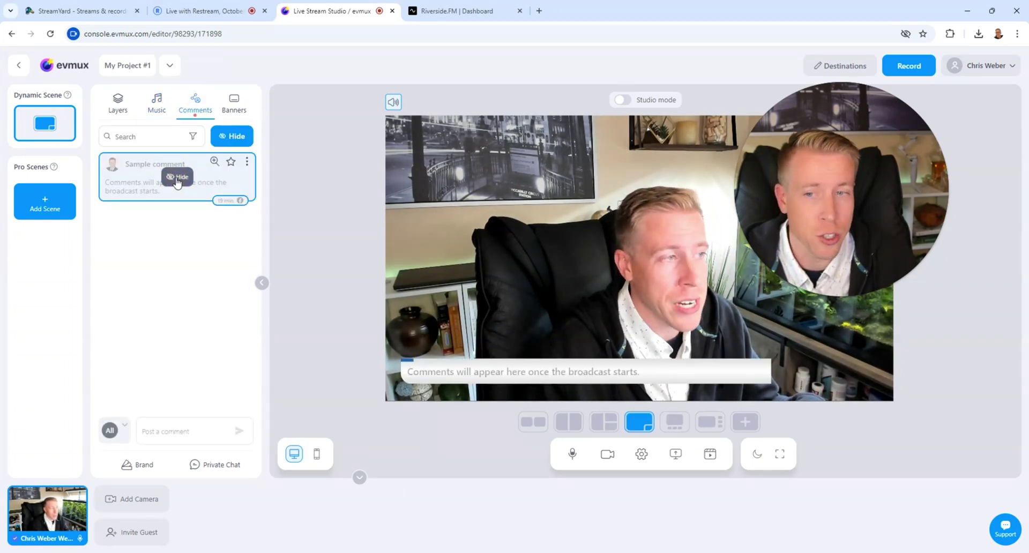
pyautogui.click(234, 103)
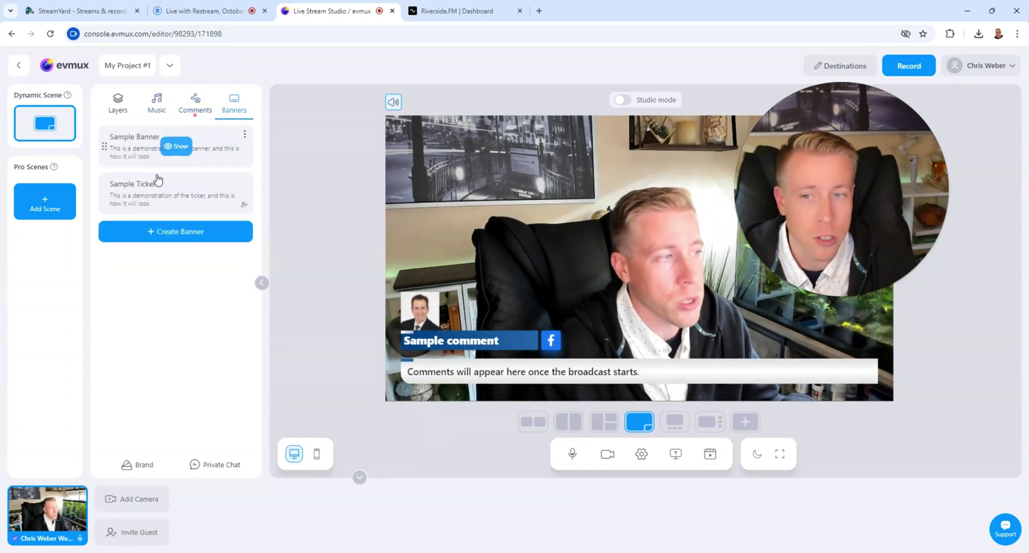
pyautogui.click(182, 148)
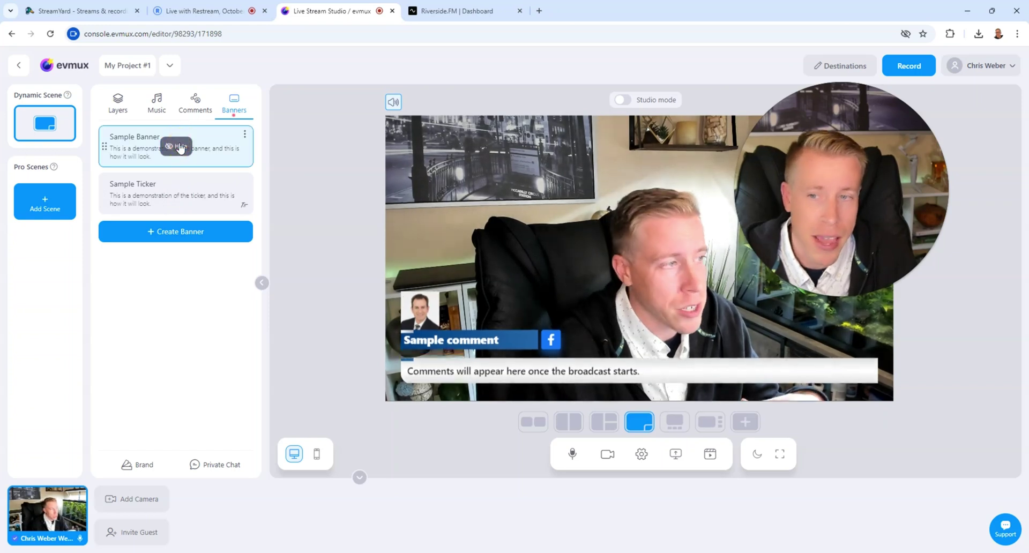
# Compare the evmux studio with Restream and StreamYard, ending in the StreamYard studio.
pyautogui.click(225, 15)
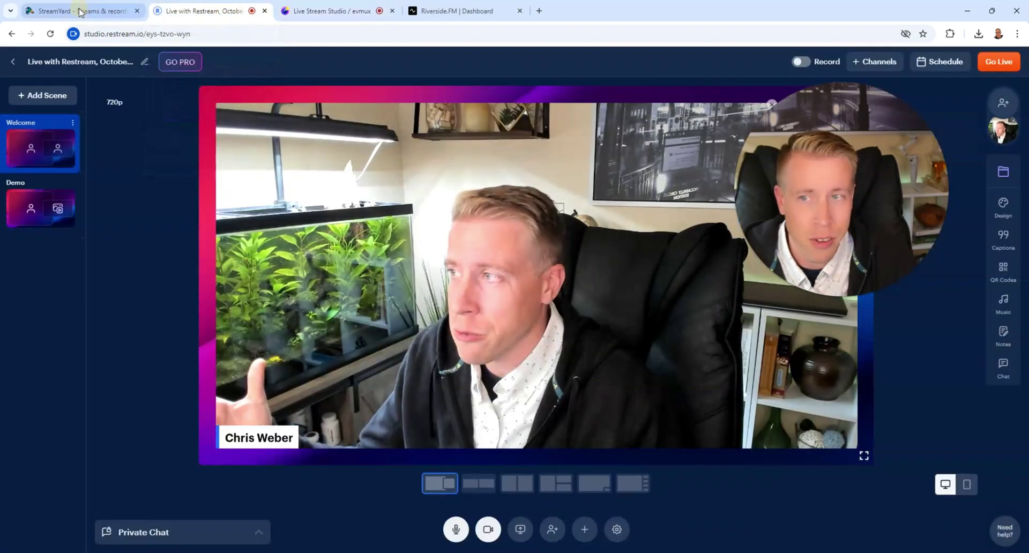
pyautogui.click(77, 12)
pyautogui.click(328, 11)
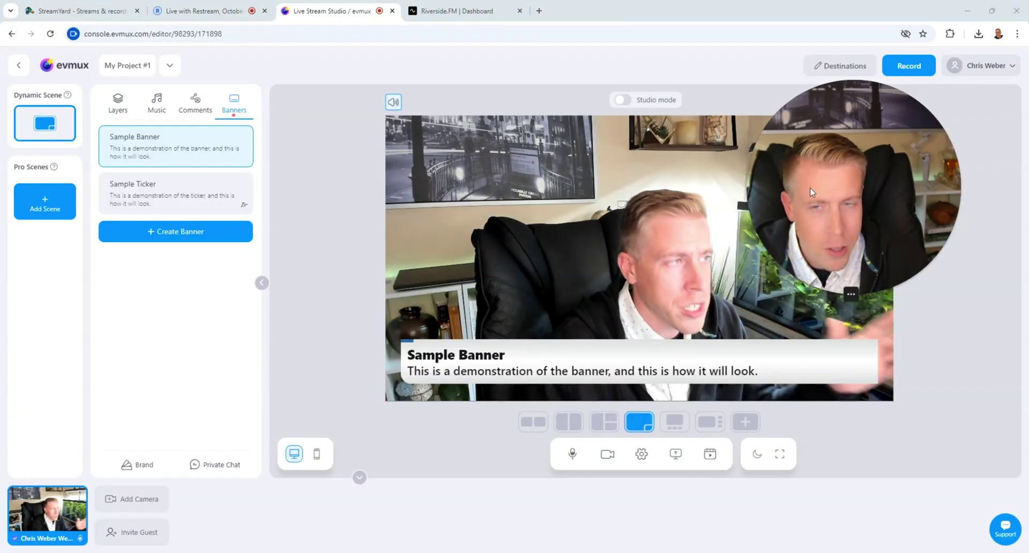
pyautogui.click(624, 102)
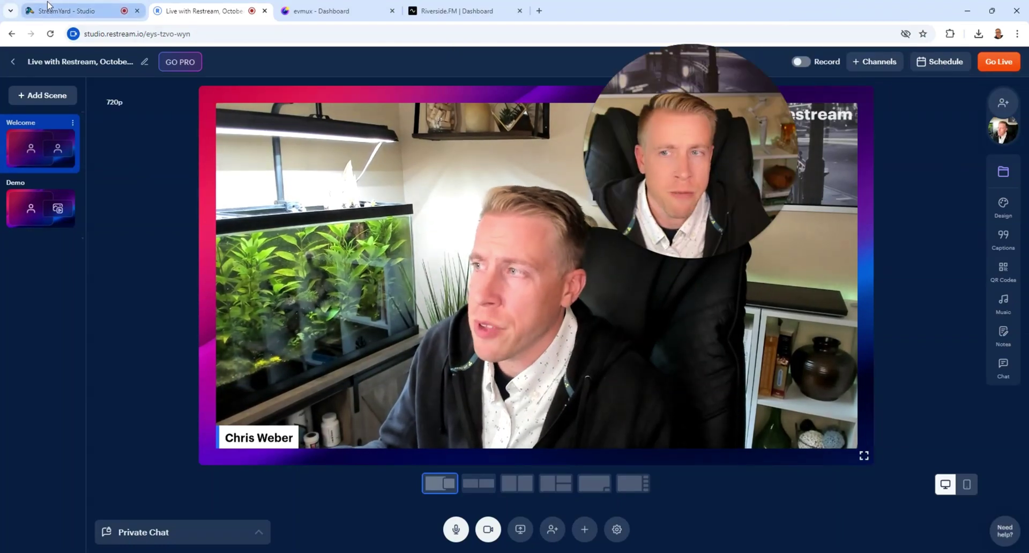
pyautogui.click(67, 12)
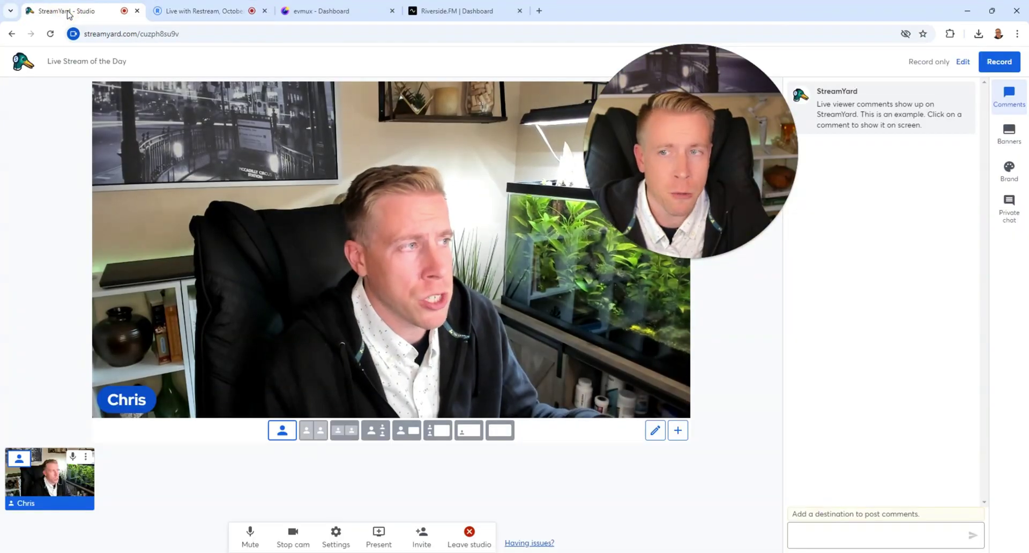
# Switch to the Restream studio, open its chat and display the sample Restream.io message on the stage.
pyautogui.click(211, 12)
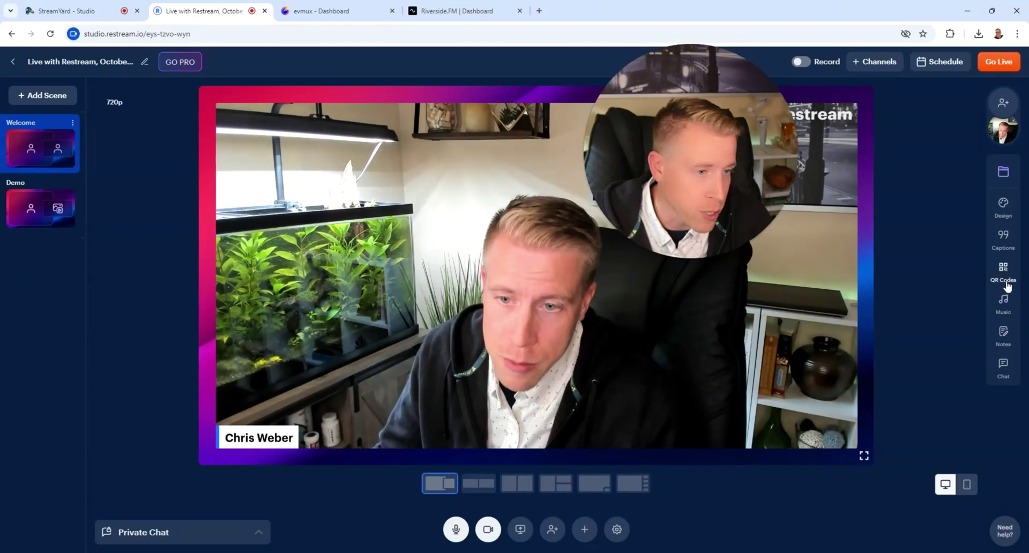
pyautogui.click(1003, 367)
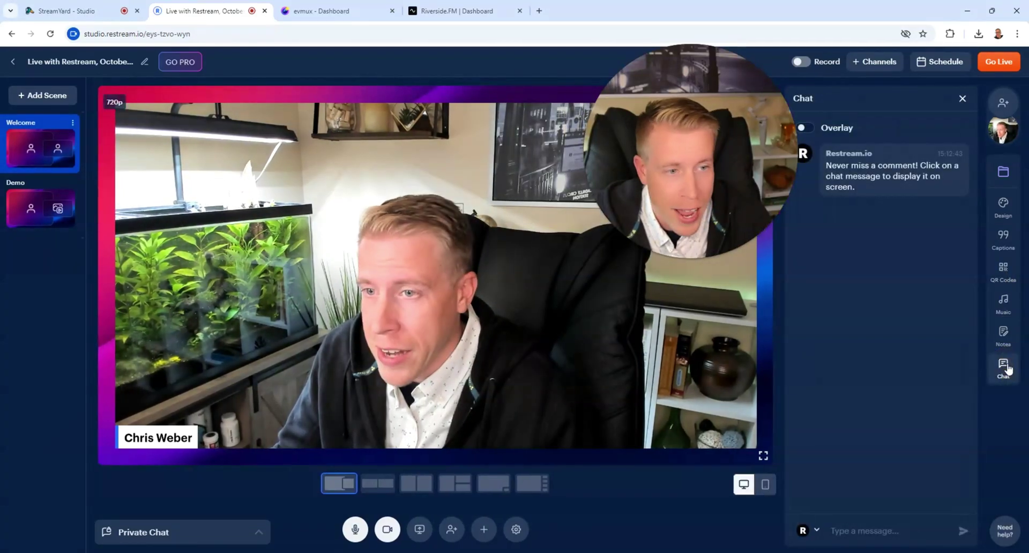
pyautogui.moveTo(884, 166)
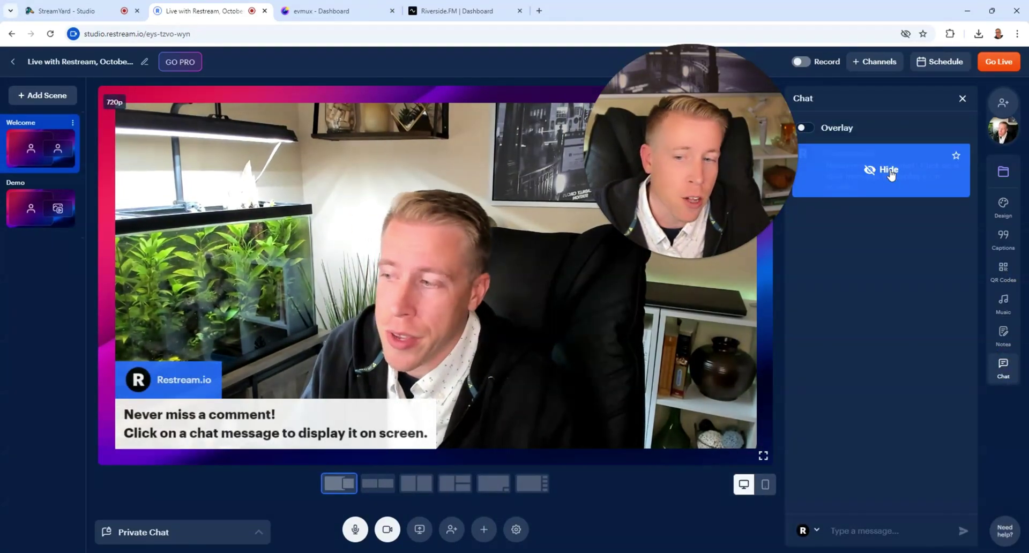
# Check the streaming channels Restream offers for connection, then switch to the evmux dashboard.
pyautogui.click(875, 61)
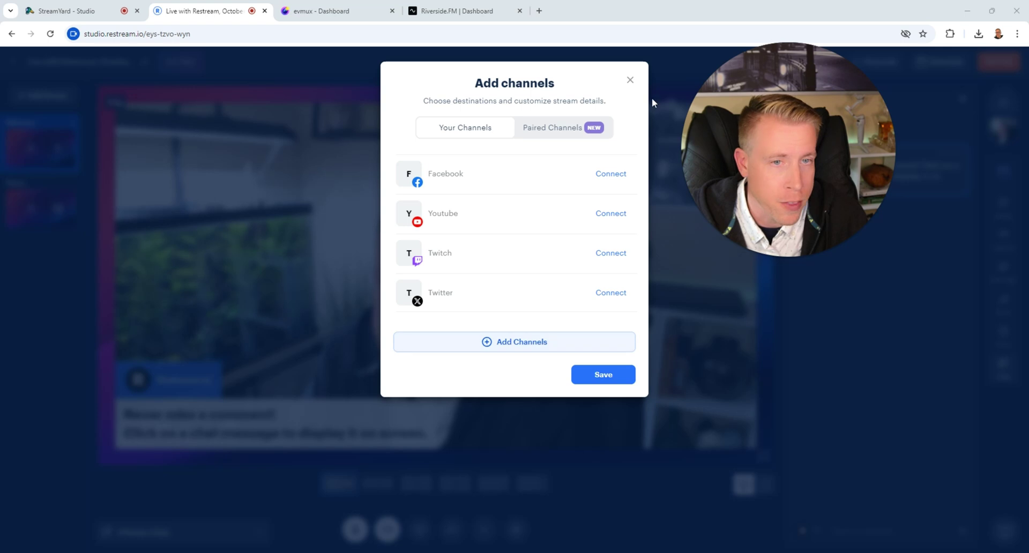
pyautogui.click(631, 80)
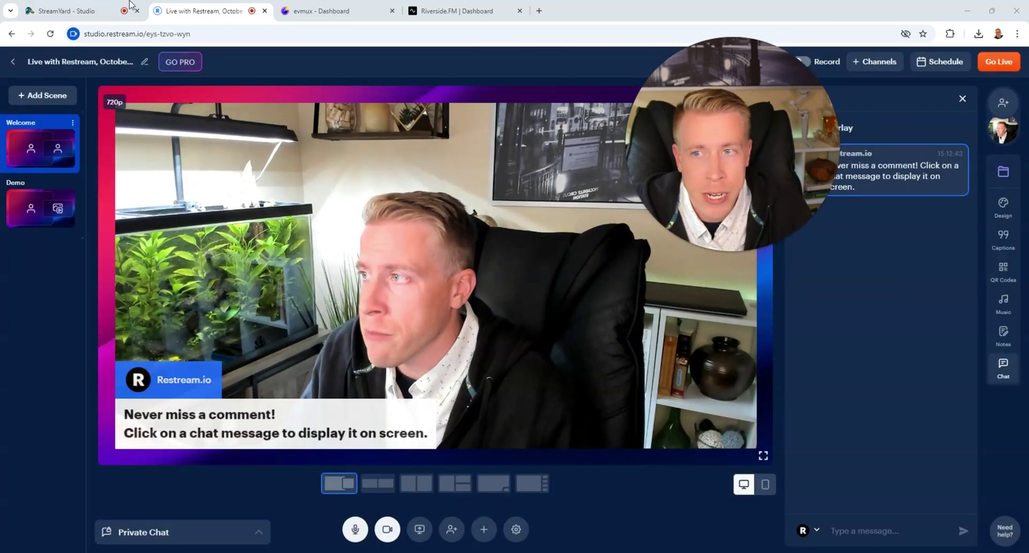
pyautogui.click(341, 13)
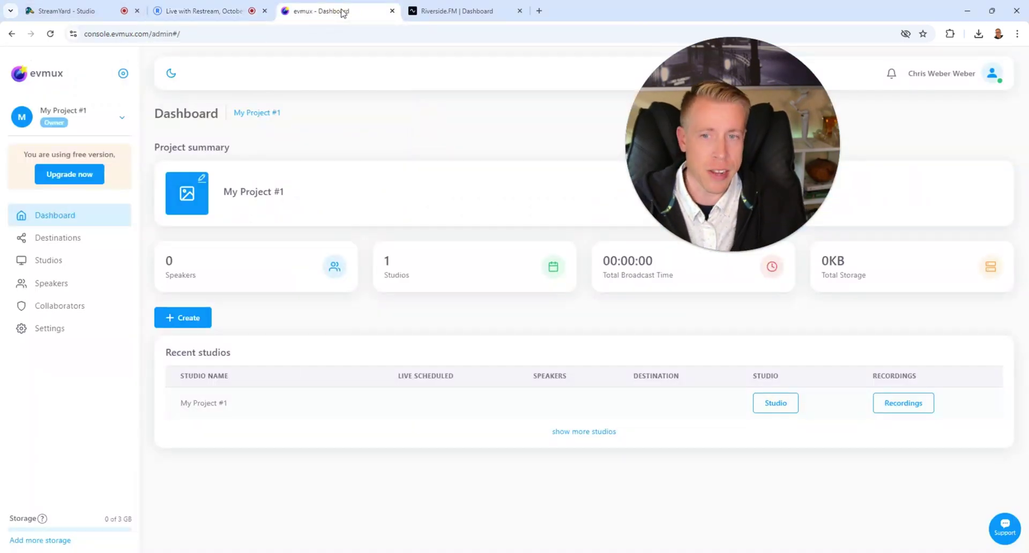
# Compare the StreamYard and Restream studio interfaces and their scene layouts by alternating between the two.
pyautogui.click(83, 12)
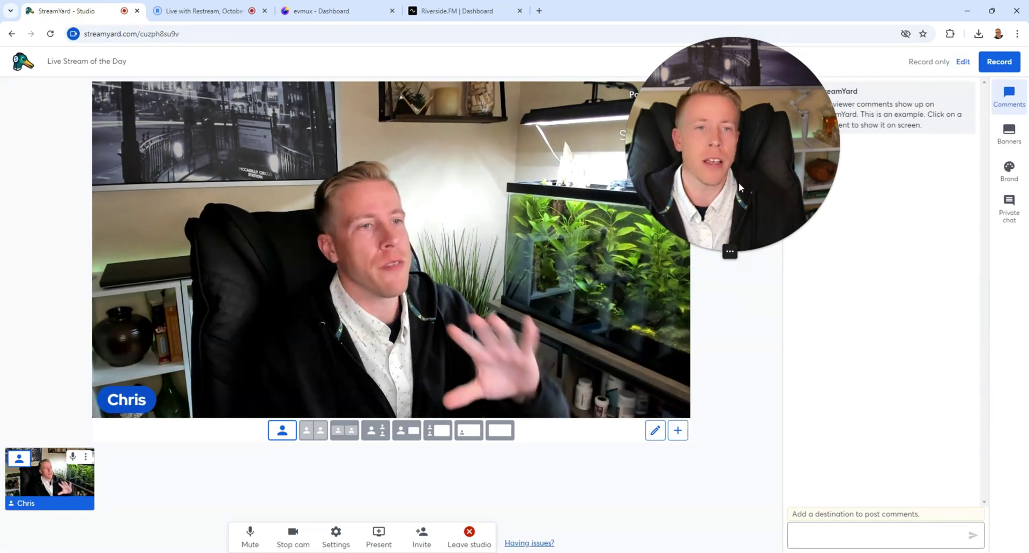
pyautogui.moveTo(738, 182); pyautogui.dragTo(690, 175)
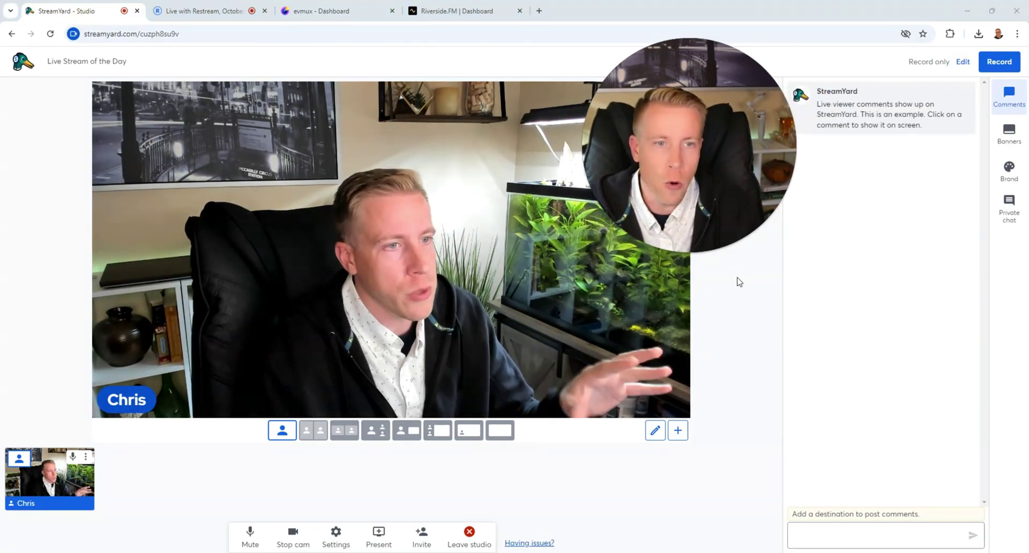
pyautogui.click(211, 16)
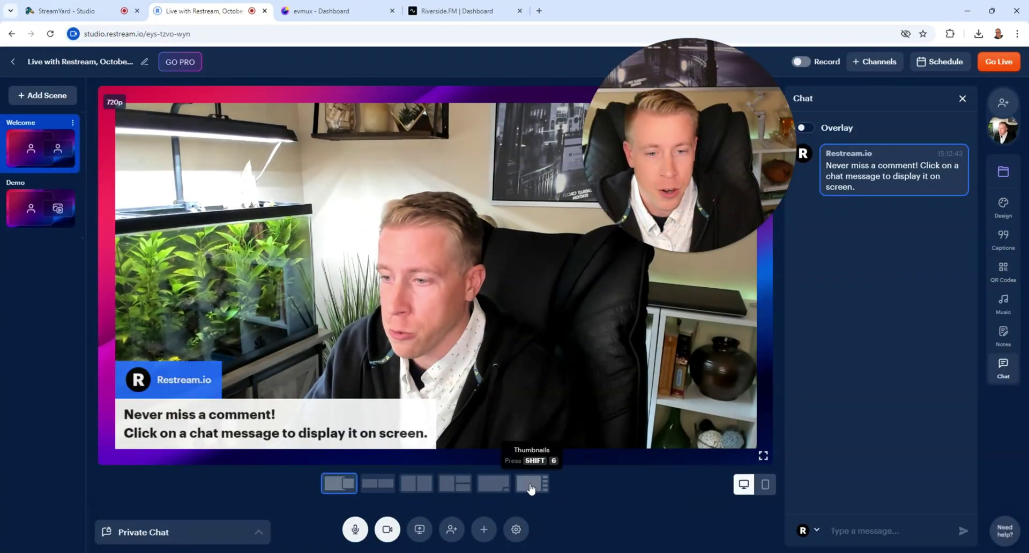
pyautogui.click(67, 11)
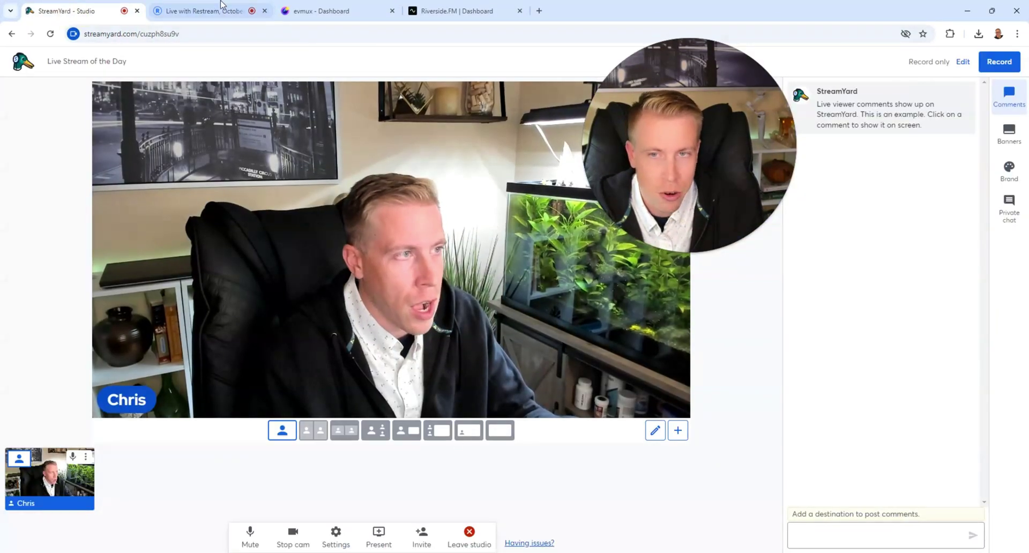
pyautogui.click(209, 12)
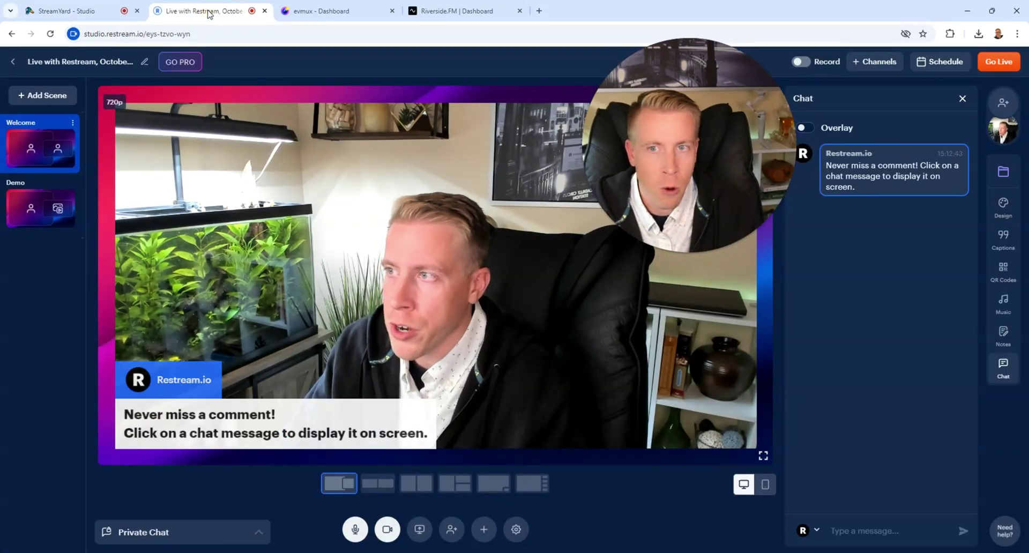
# Glance at StreamYard, then examine Restream's sample chat message, background music choices and design options, including themes, overlays and backgrounds.
pyautogui.click(67, 13)
pyautogui.click(224, 11)
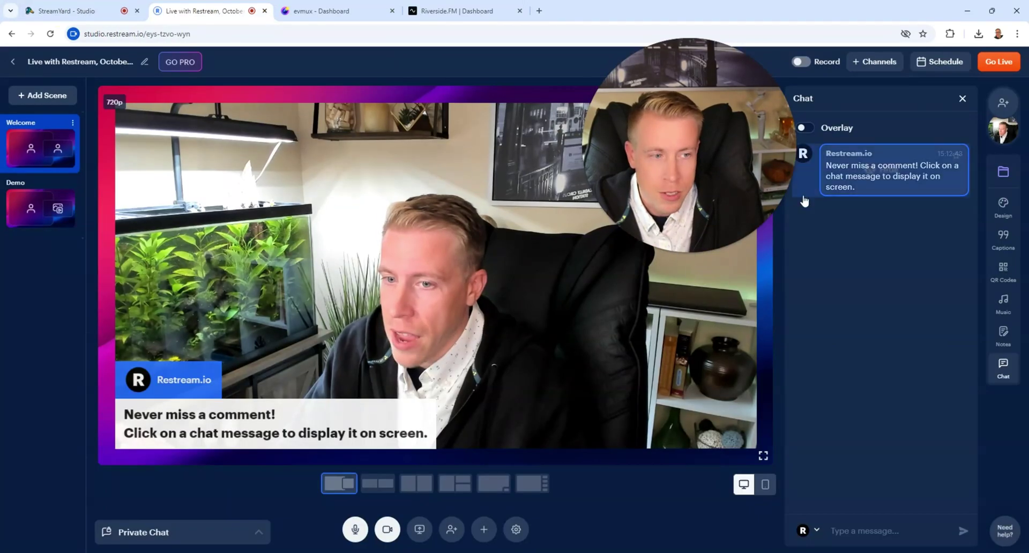
pyautogui.moveTo(902, 174)
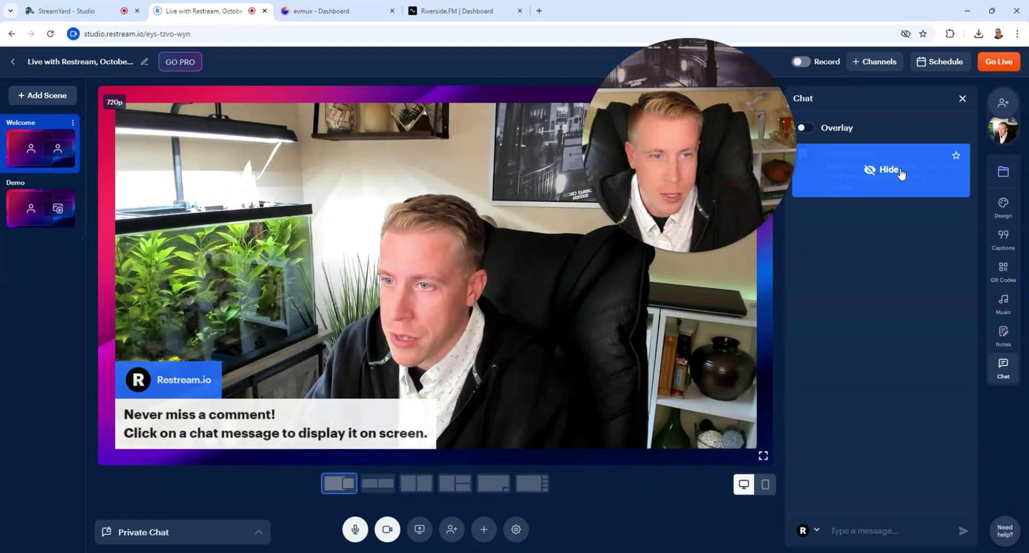
pyautogui.click(1003, 302)
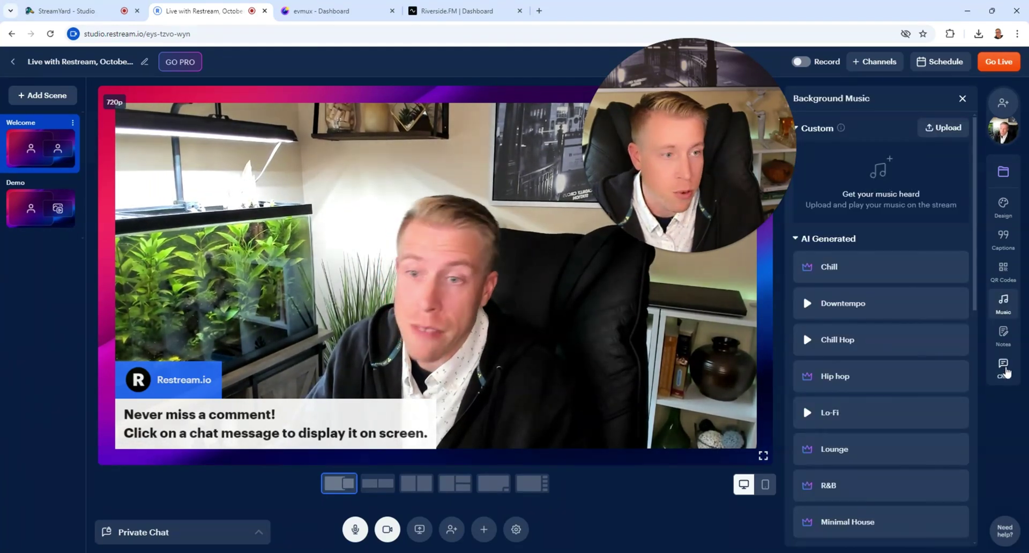
pyautogui.click(1003, 207)
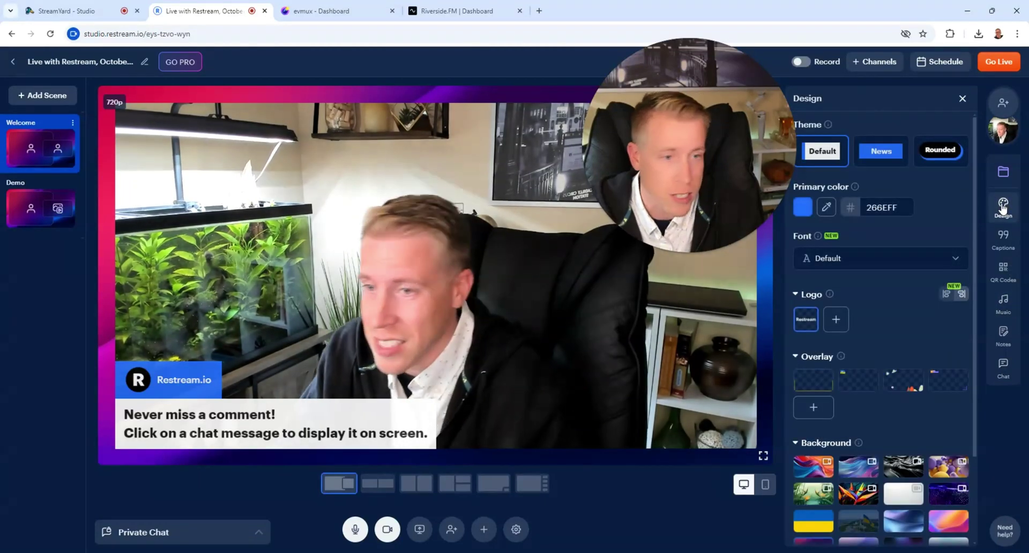
pyautogui.scroll(-2, 863, 413)
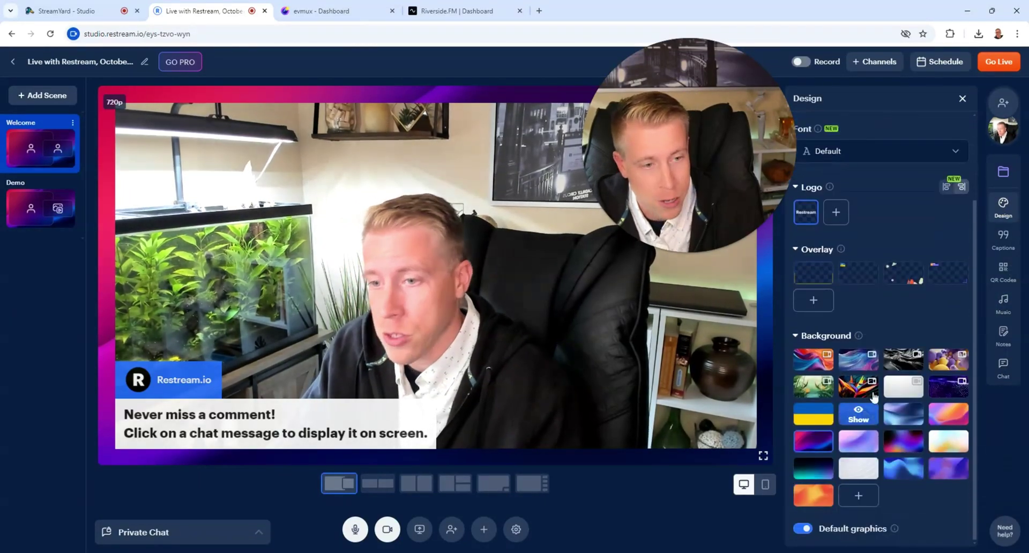
pyautogui.scroll(2, 837, 406)
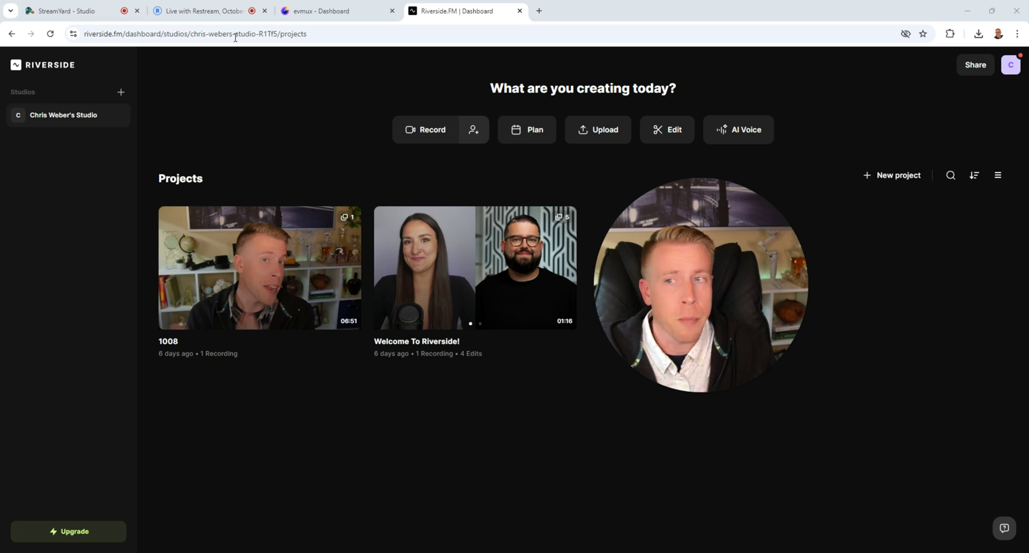
# Compare the StreamYard and Restream studios, then switch through evmux to the Riverside dashboard.
pyautogui.click(76, 10)
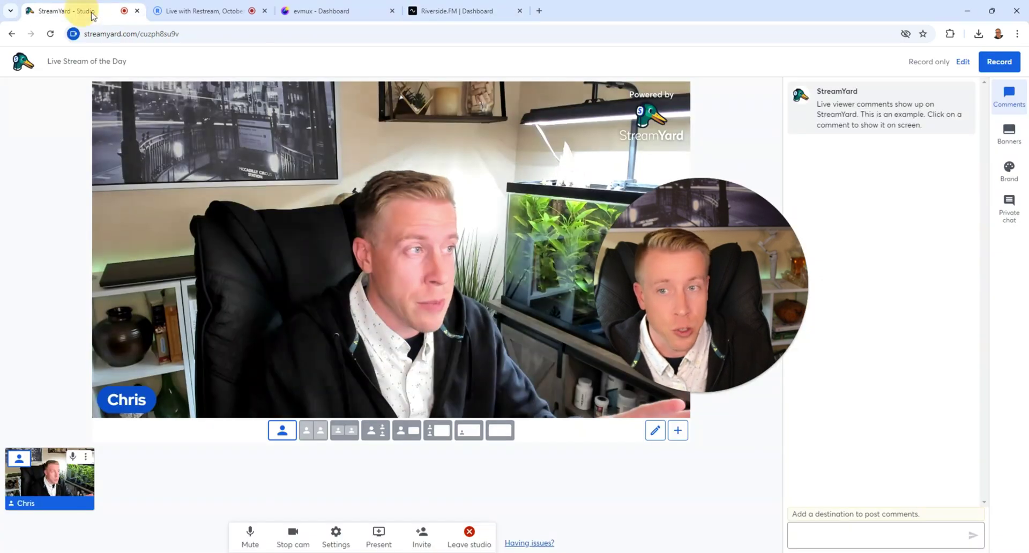
pyautogui.click(210, 12)
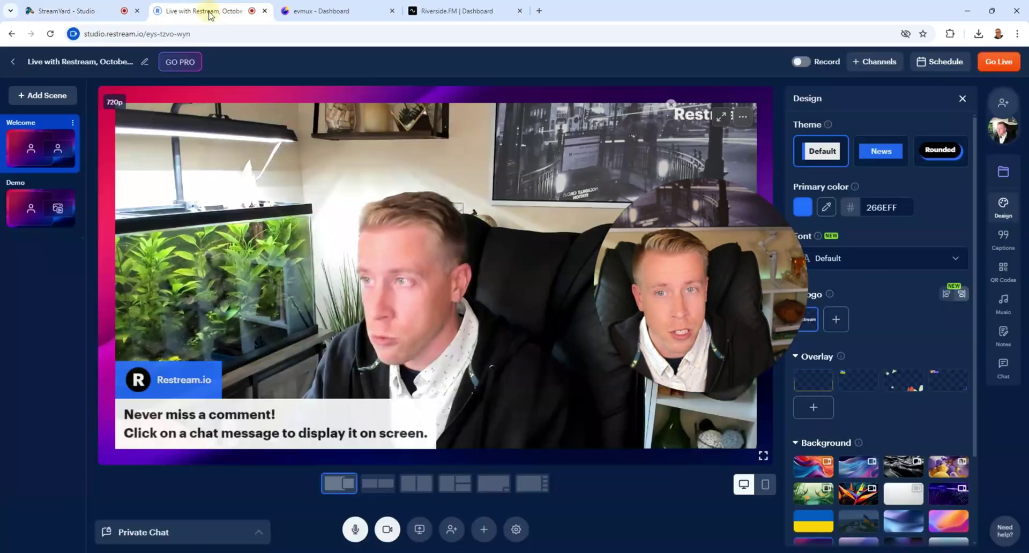
pyautogui.click(316, 11)
pyautogui.click(451, 15)
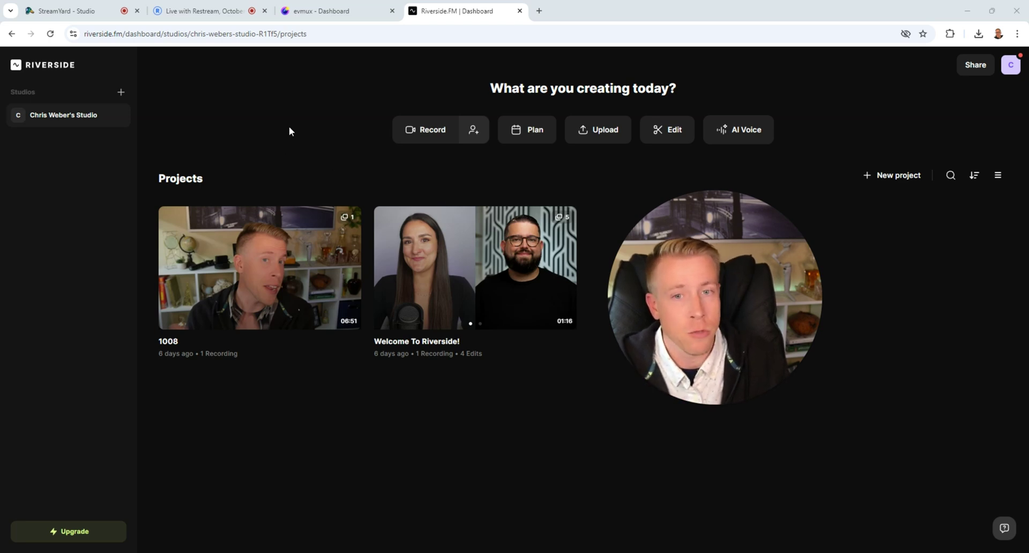
# Return to evmux, then switch through the Restream studio to StreamYard.
pyautogui.click(336, 12)
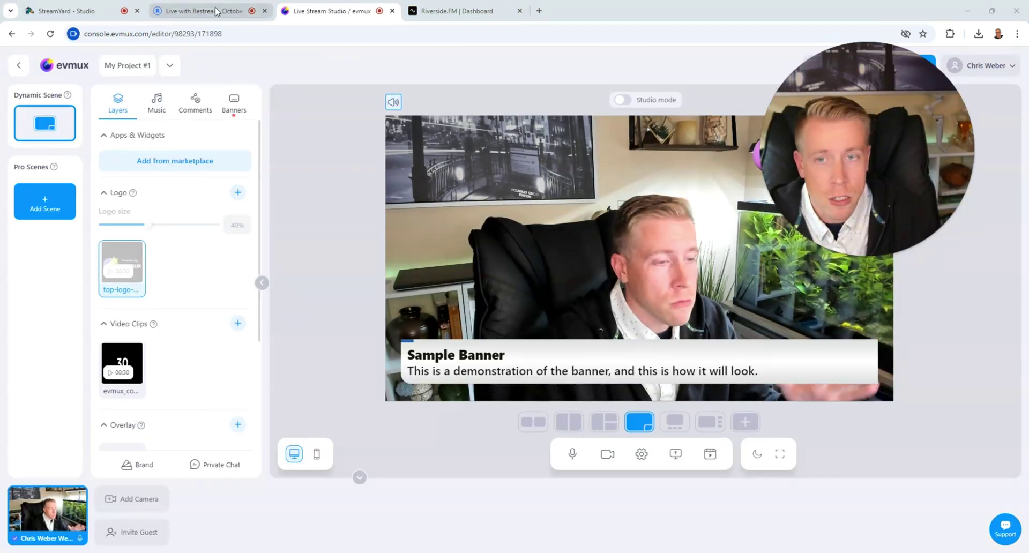
pyautogui.click(217, 11)
pyautogui.click(84, 12)
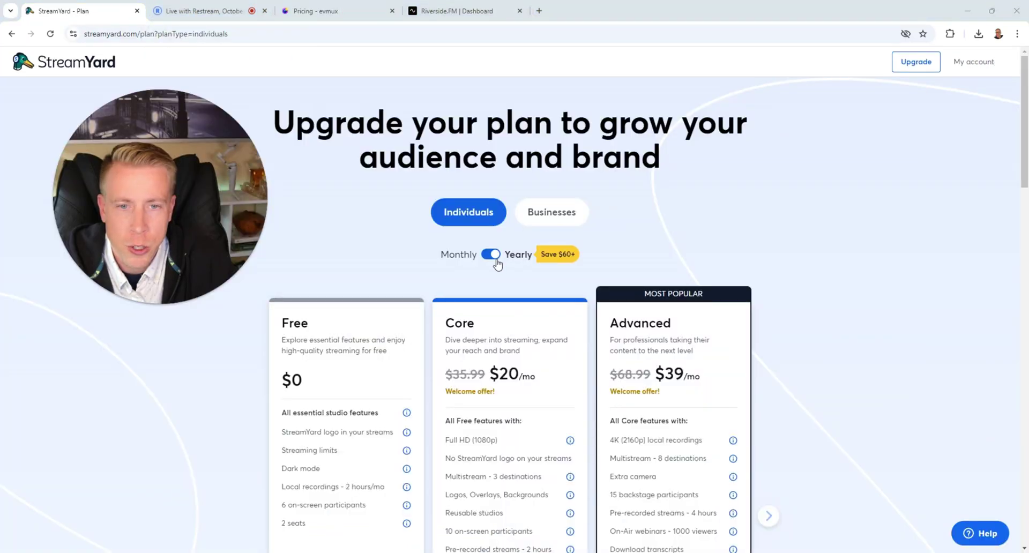
# Review the monthly individual plans of StreamYard and the Restream plans, and switch evmux's individual plan pricing to monthly billing.
pyautogui.scroll(-3, 380, 372)
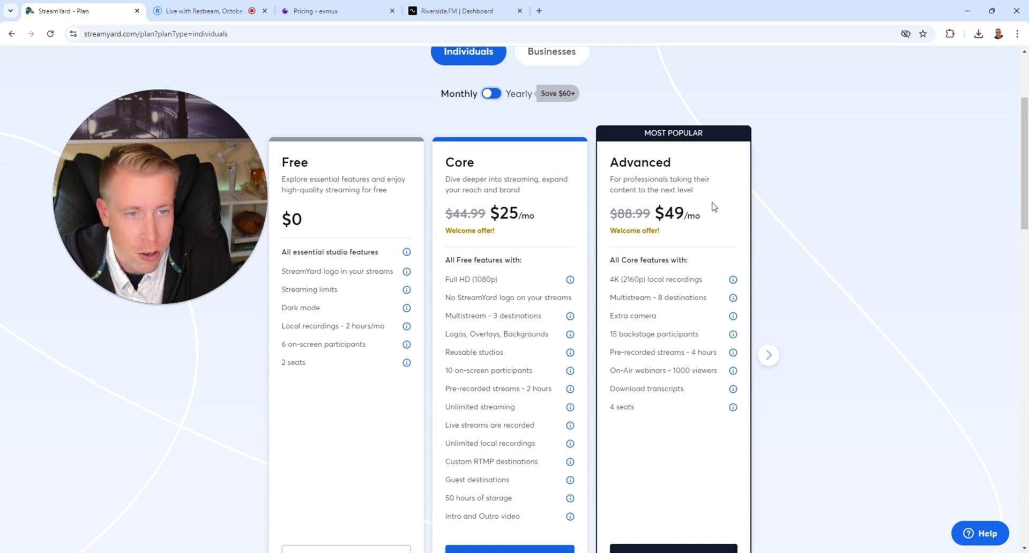
pyautogui.click(204, 16)
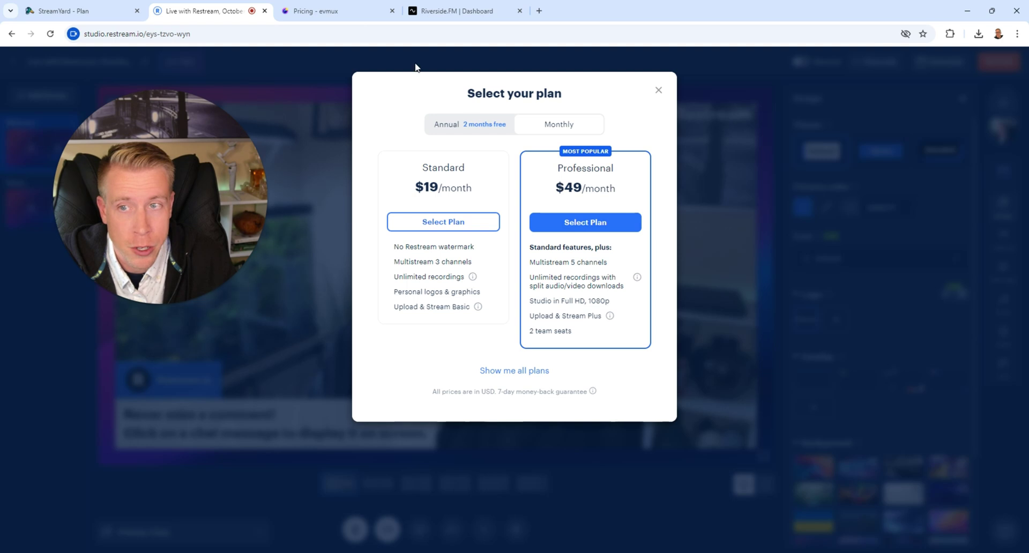
pyautogui.click(355, 16)
pyautogui.scroll(-2, 481, 287)
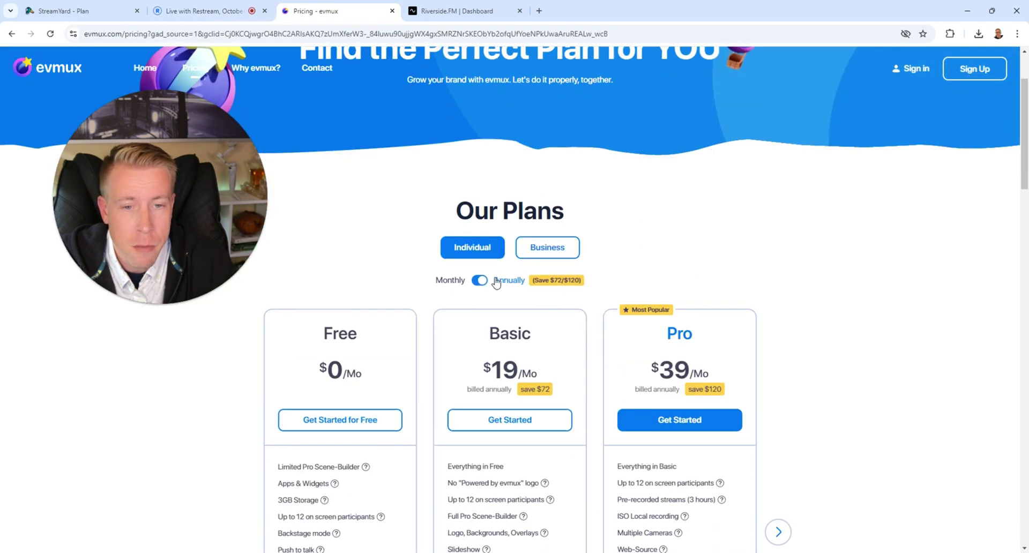
pyautogui.click(481, 285)
pyautogui.scroll(-2, 483, 289)
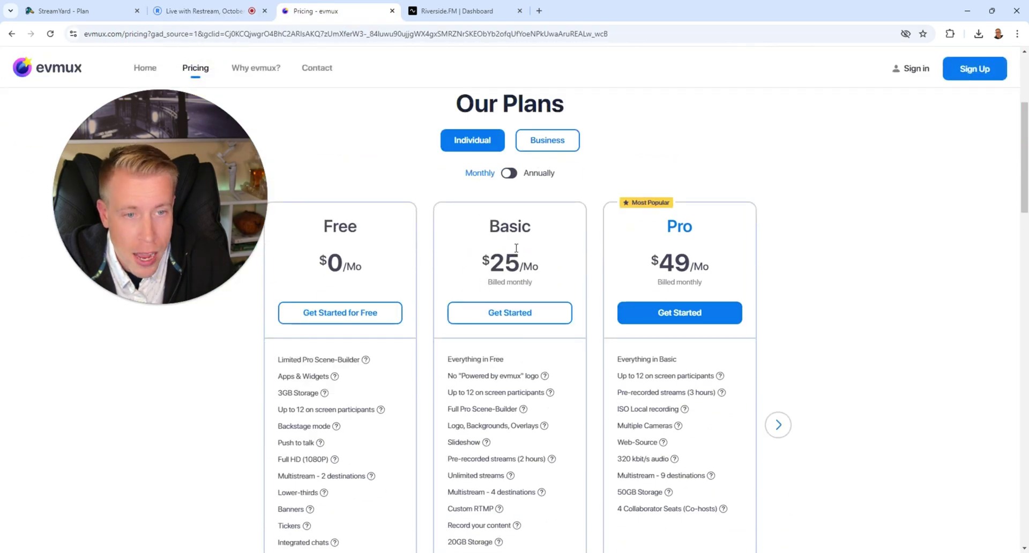
# Compare the Restream, StreamYard and evmux plan pricing by alternating between their pages, then switch to Riverside's plans.
pyautogui.click(361, 16)
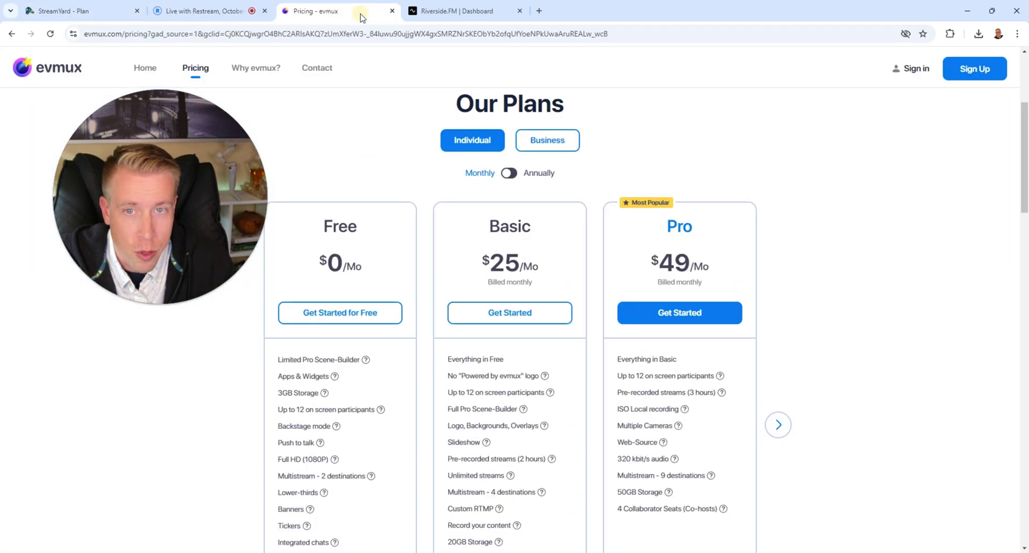
pyautogui.click(230, 14)
pyautogui.click(101, 11)
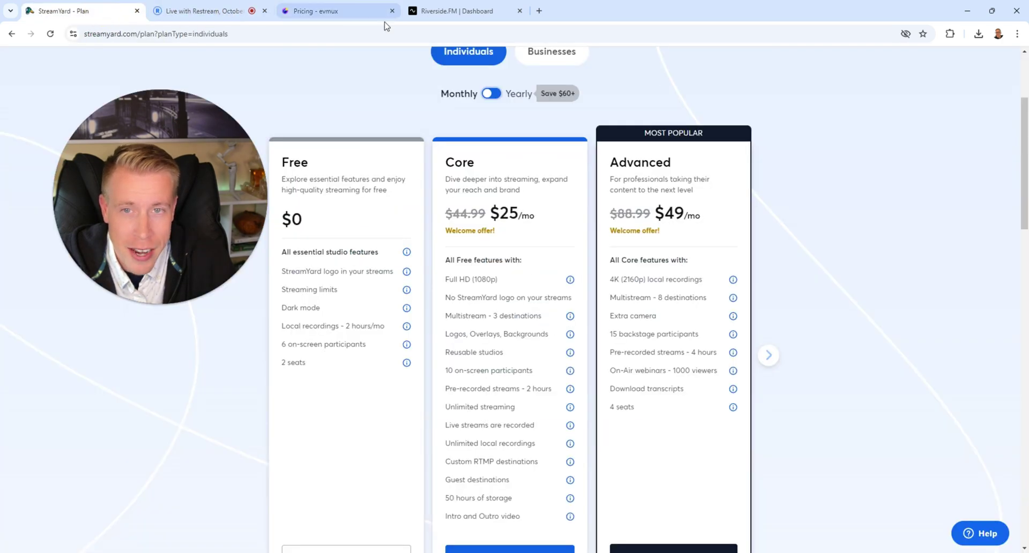
pyautogui.click(347, 18)
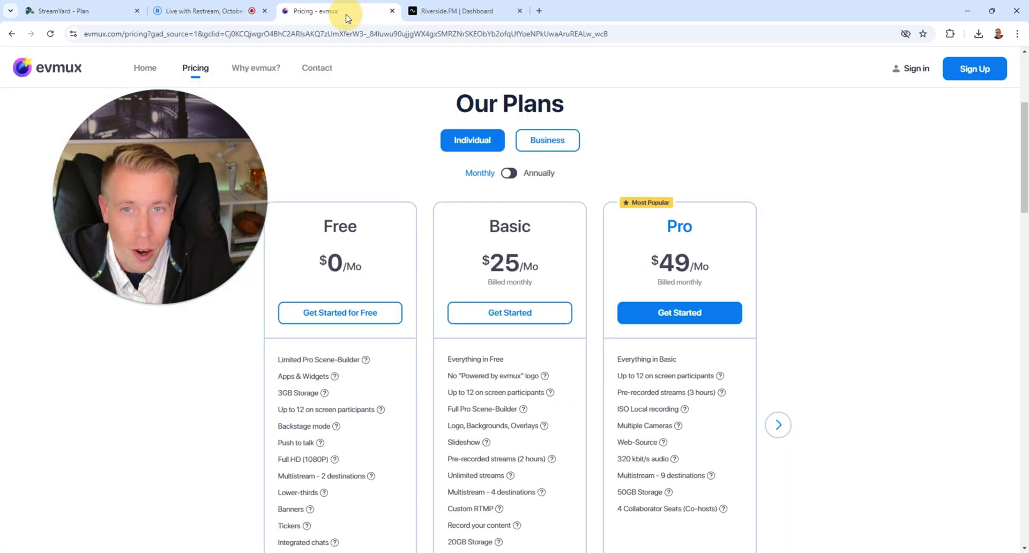
pyautogui.click(457, 16)
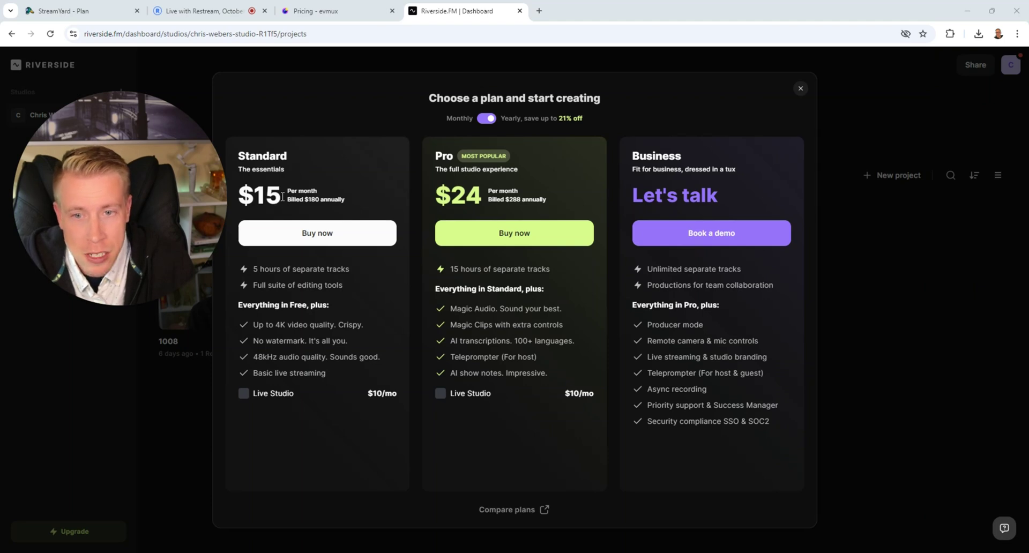